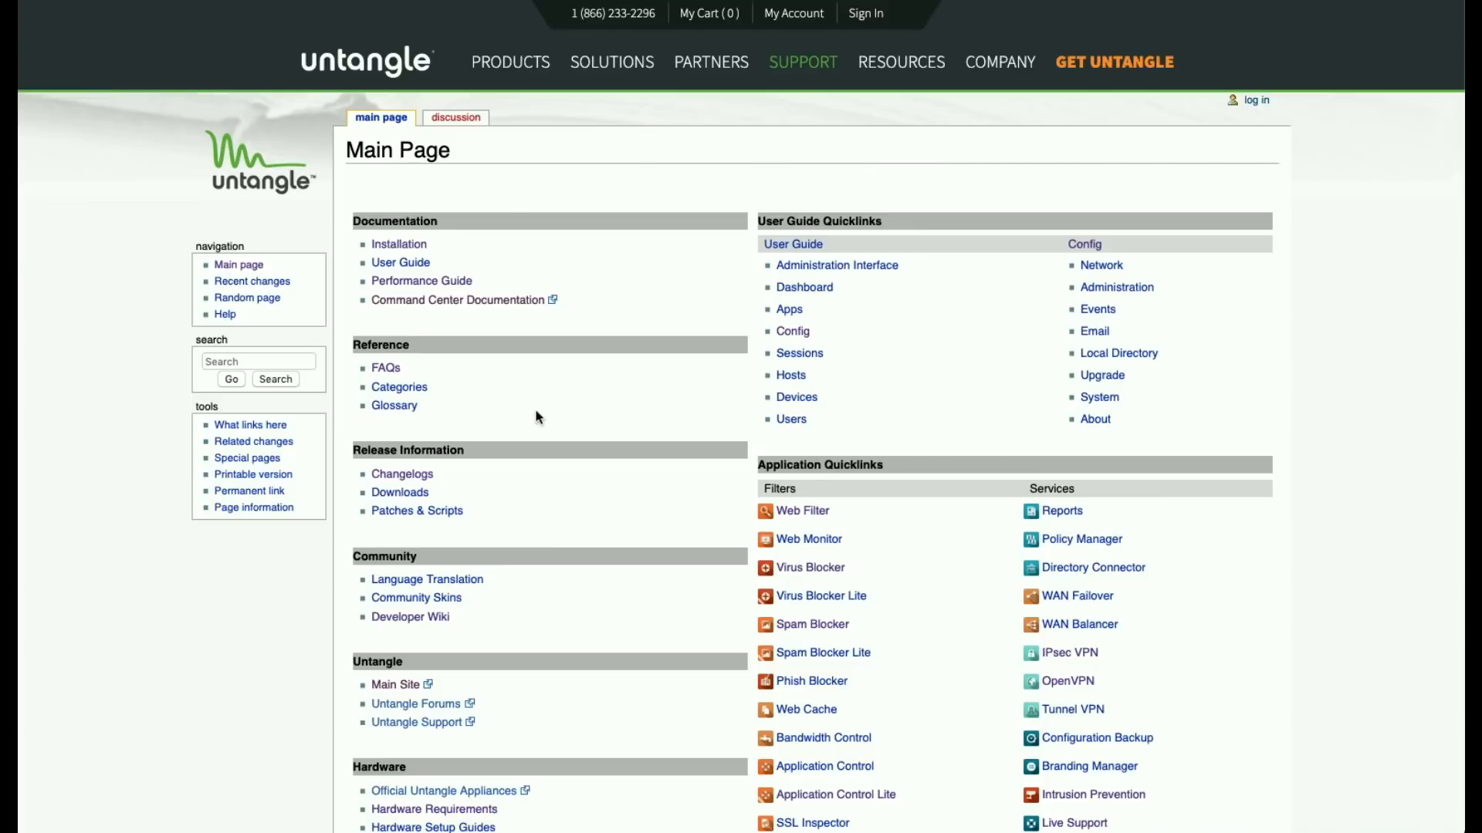
Open the 14.2.0 Changelog and read the overview, improved education features and new web filtering categorization engine sections
left_click(402, 474)
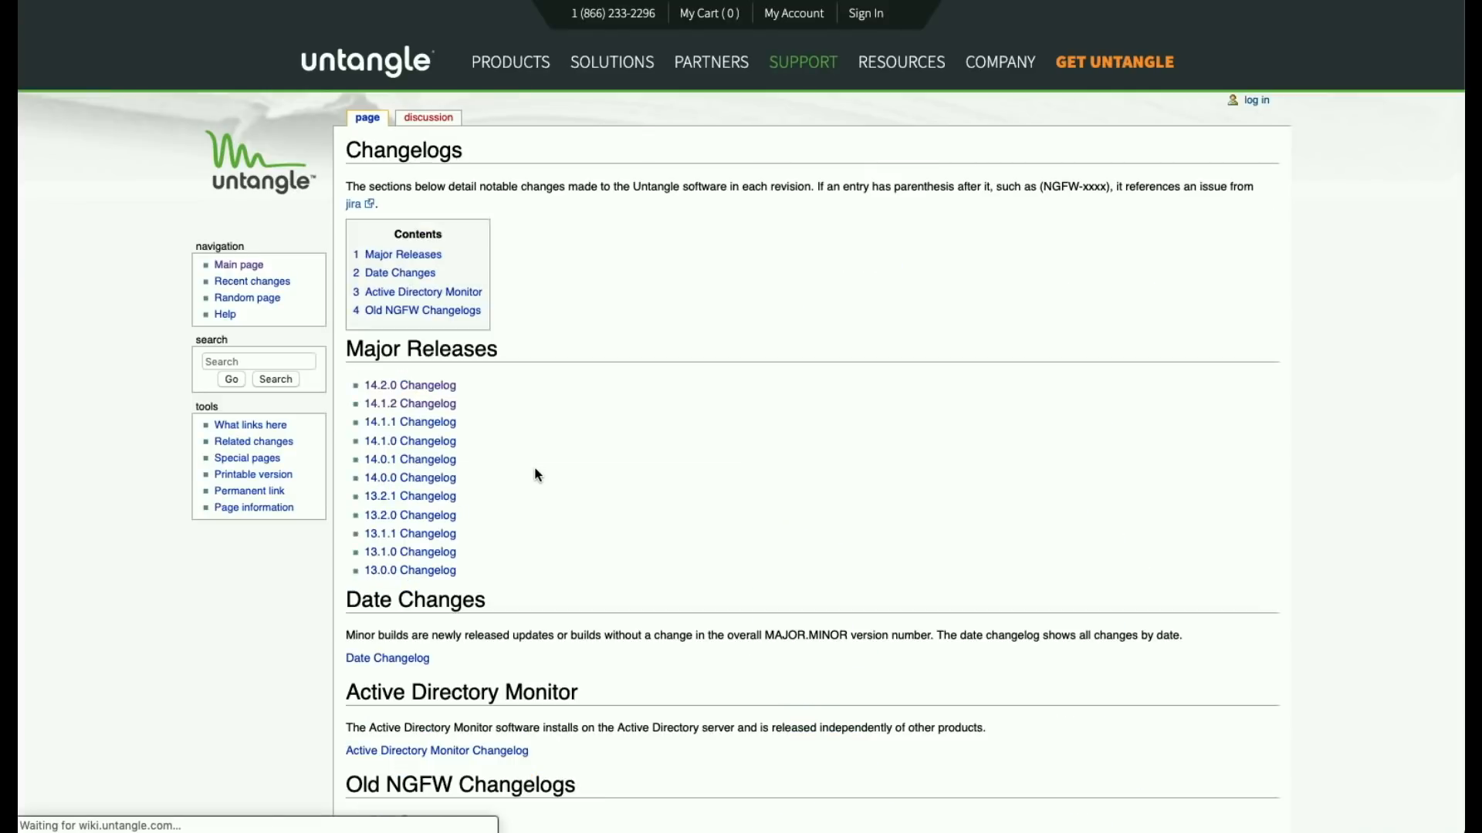
left_click(420, 384)
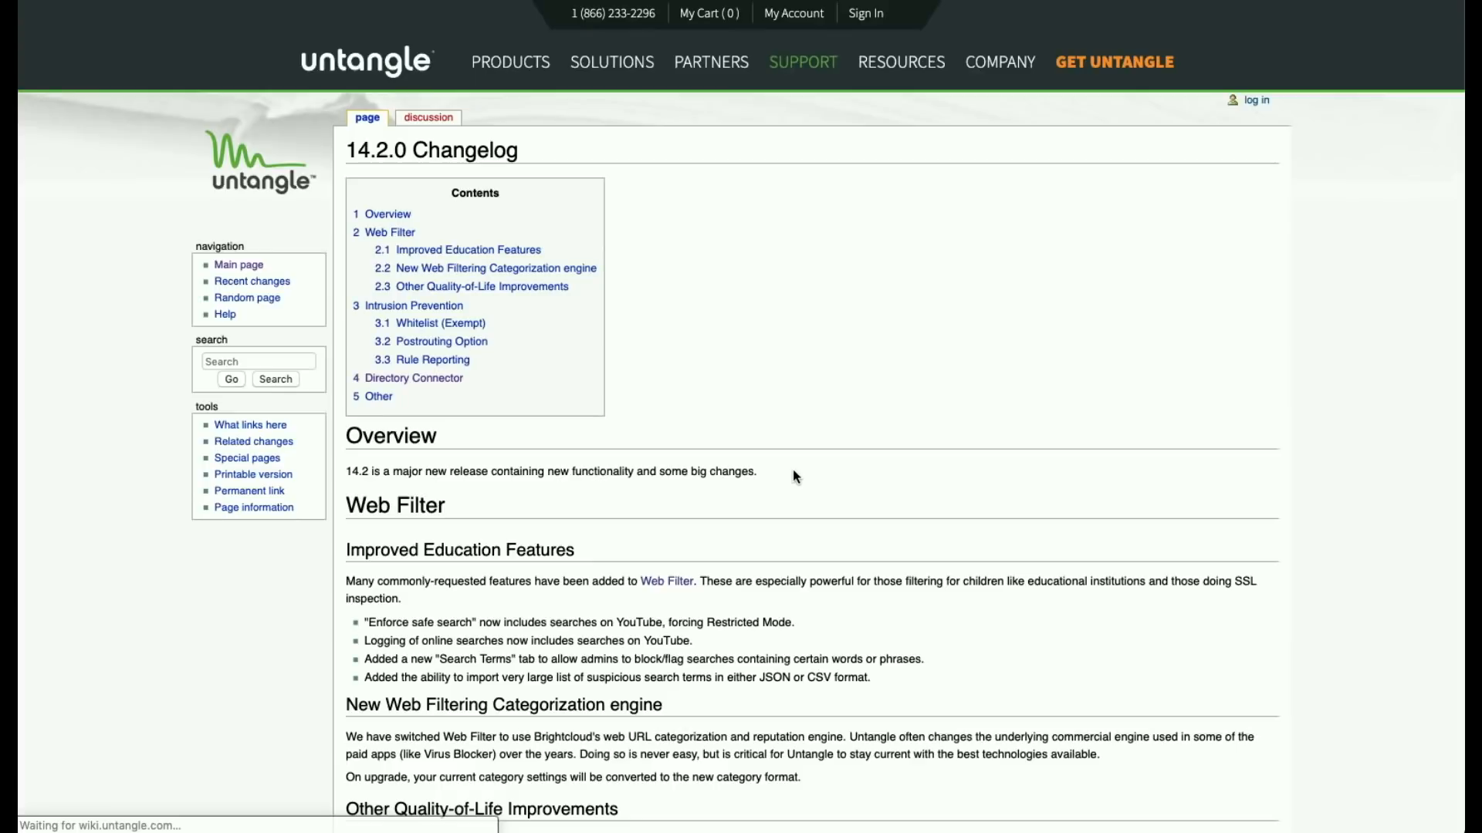
left_click_drag(758, 472, 461, 471)
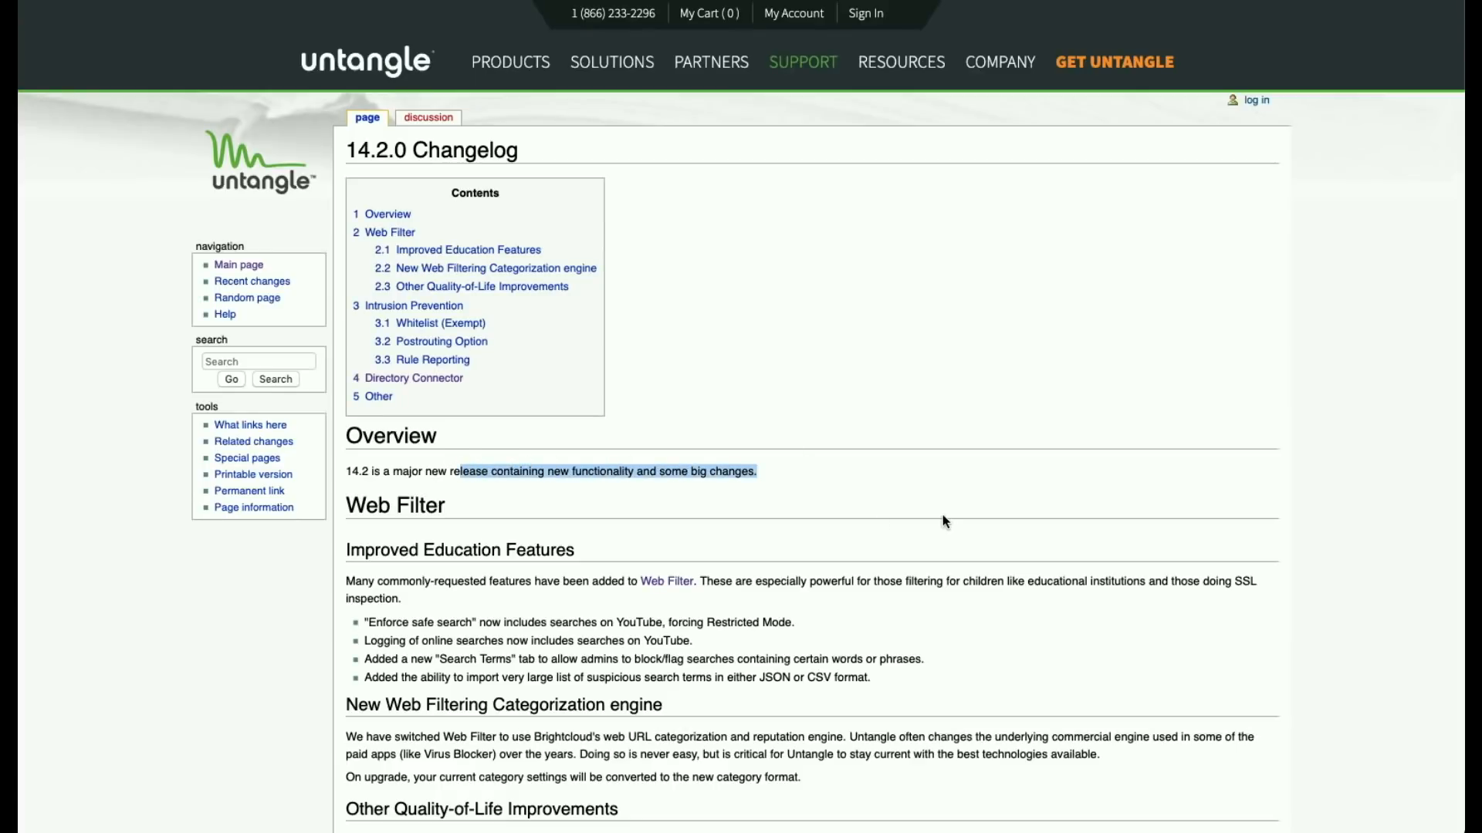
scroll(884, 490, "down", 3)
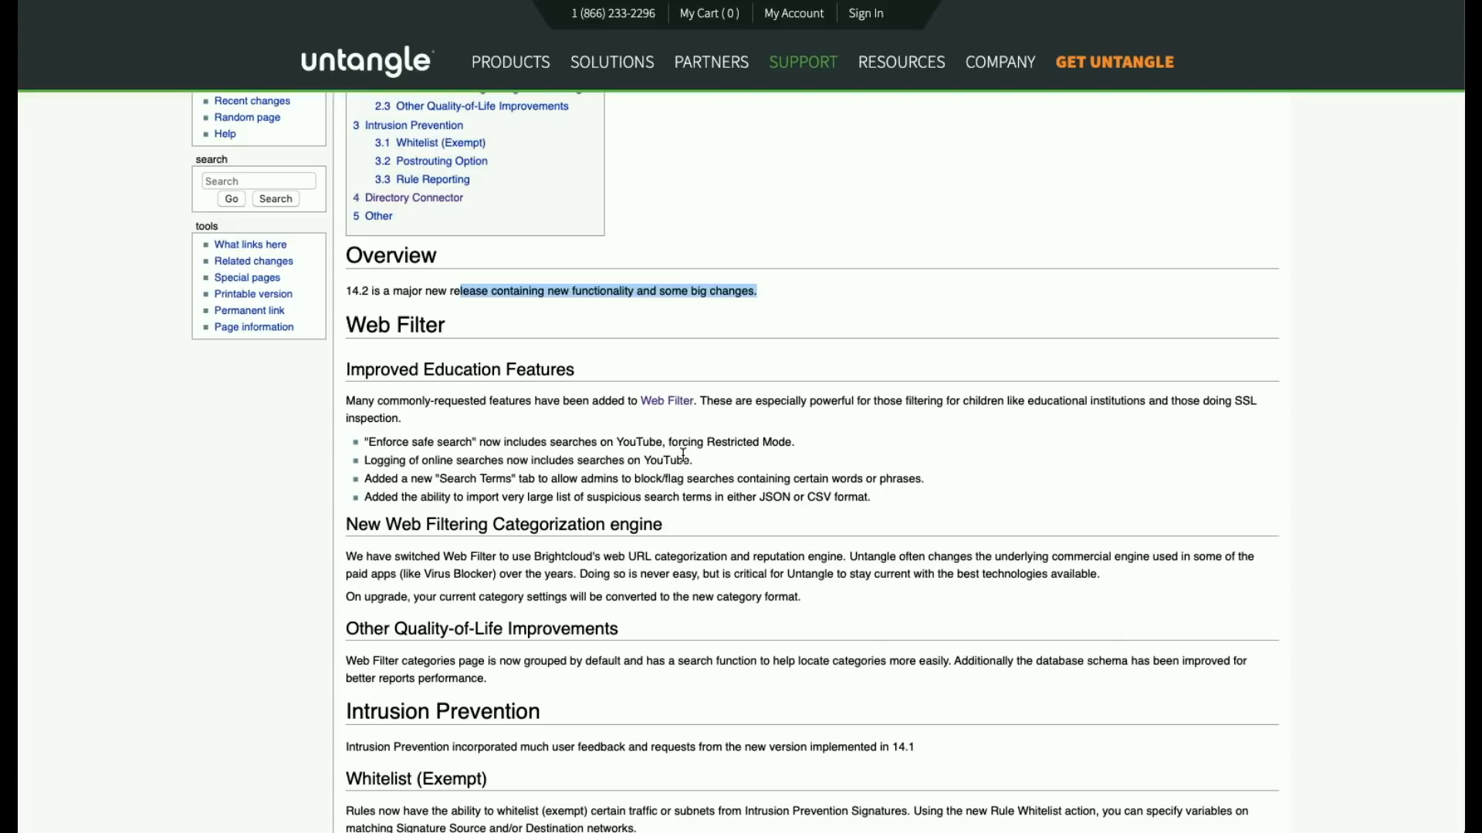
left_click_drag(572, 442, 795, 440)
left_click_drag(469, 459, 702, 463)
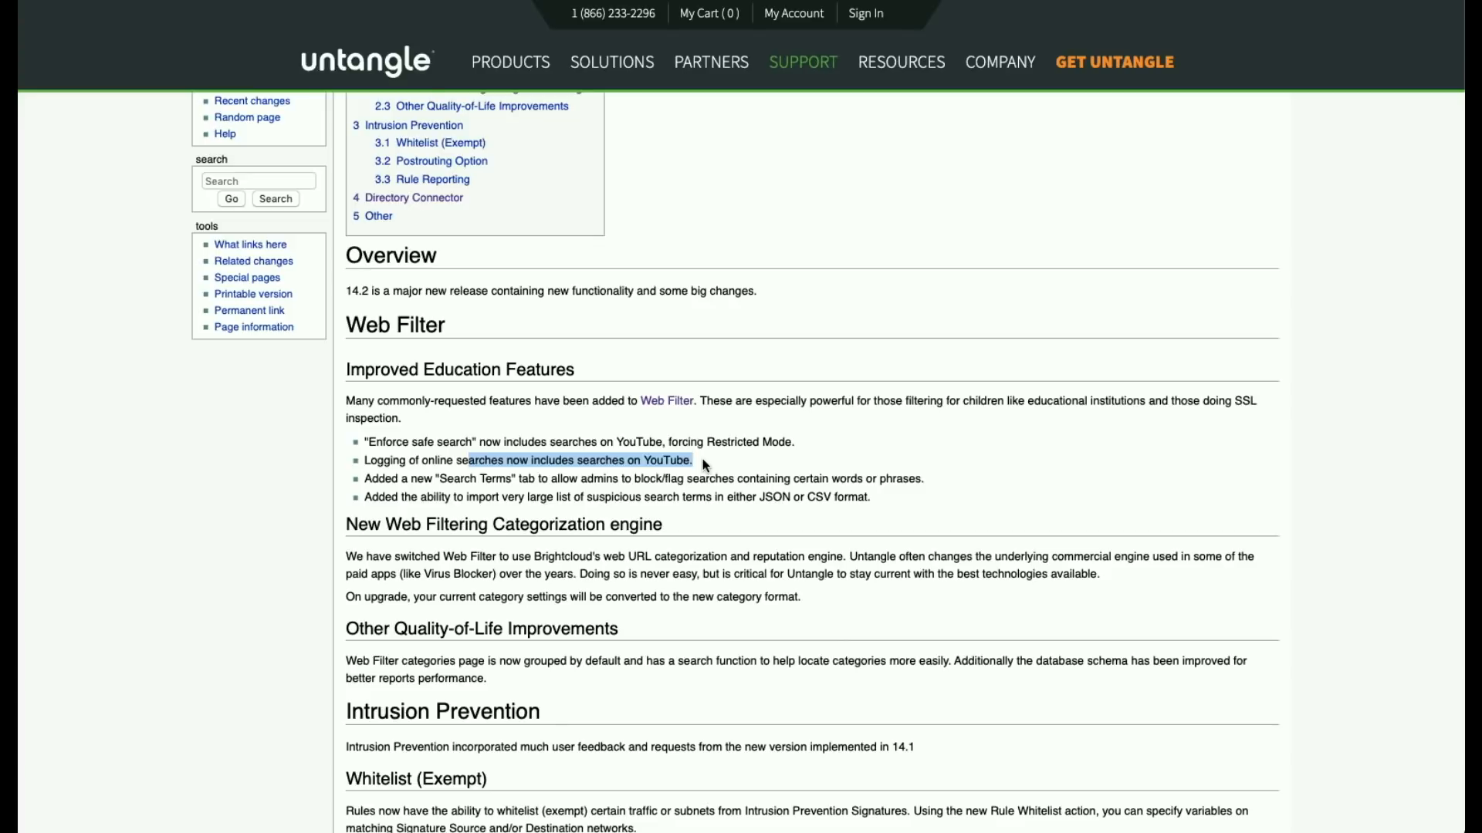
left_click_drag(662, 527, 341, 523)
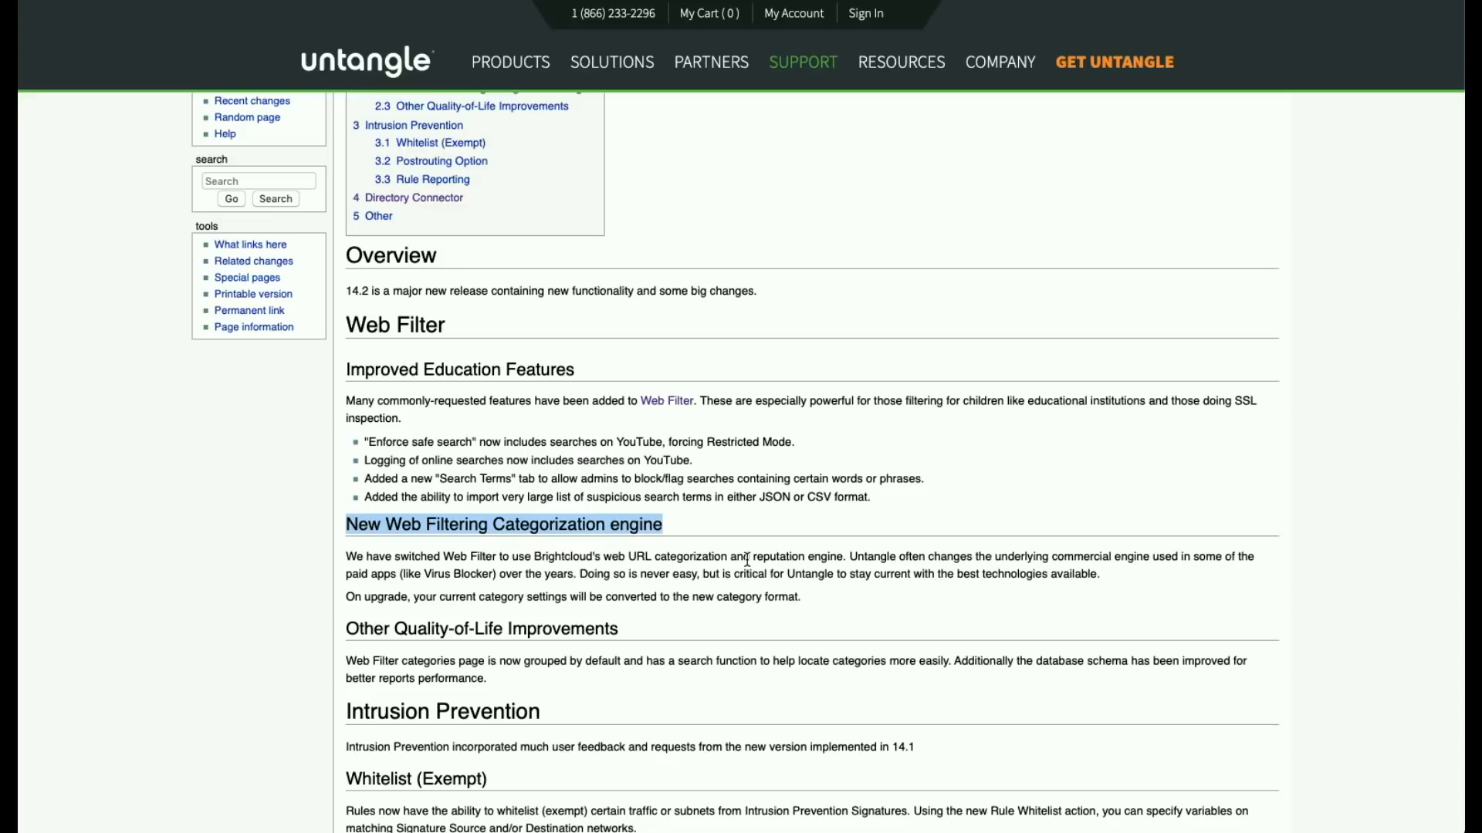
left_click_drag(533, 557, 600, 557)
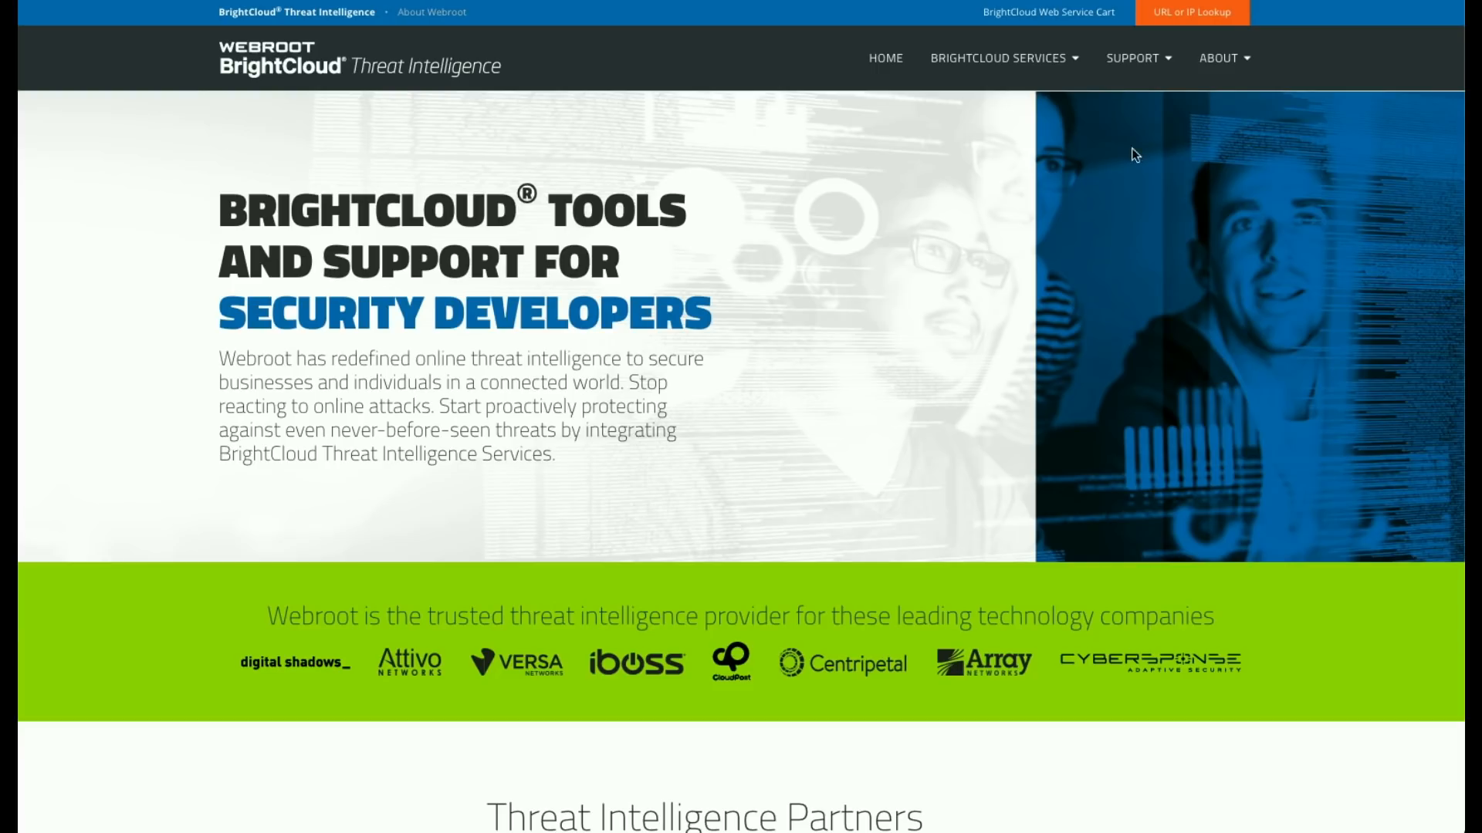
Look through the BrightCloud Threat Intelligence home page, including its partner services and URL or IP lookup sections
scroll(734, 378, "down", 7)
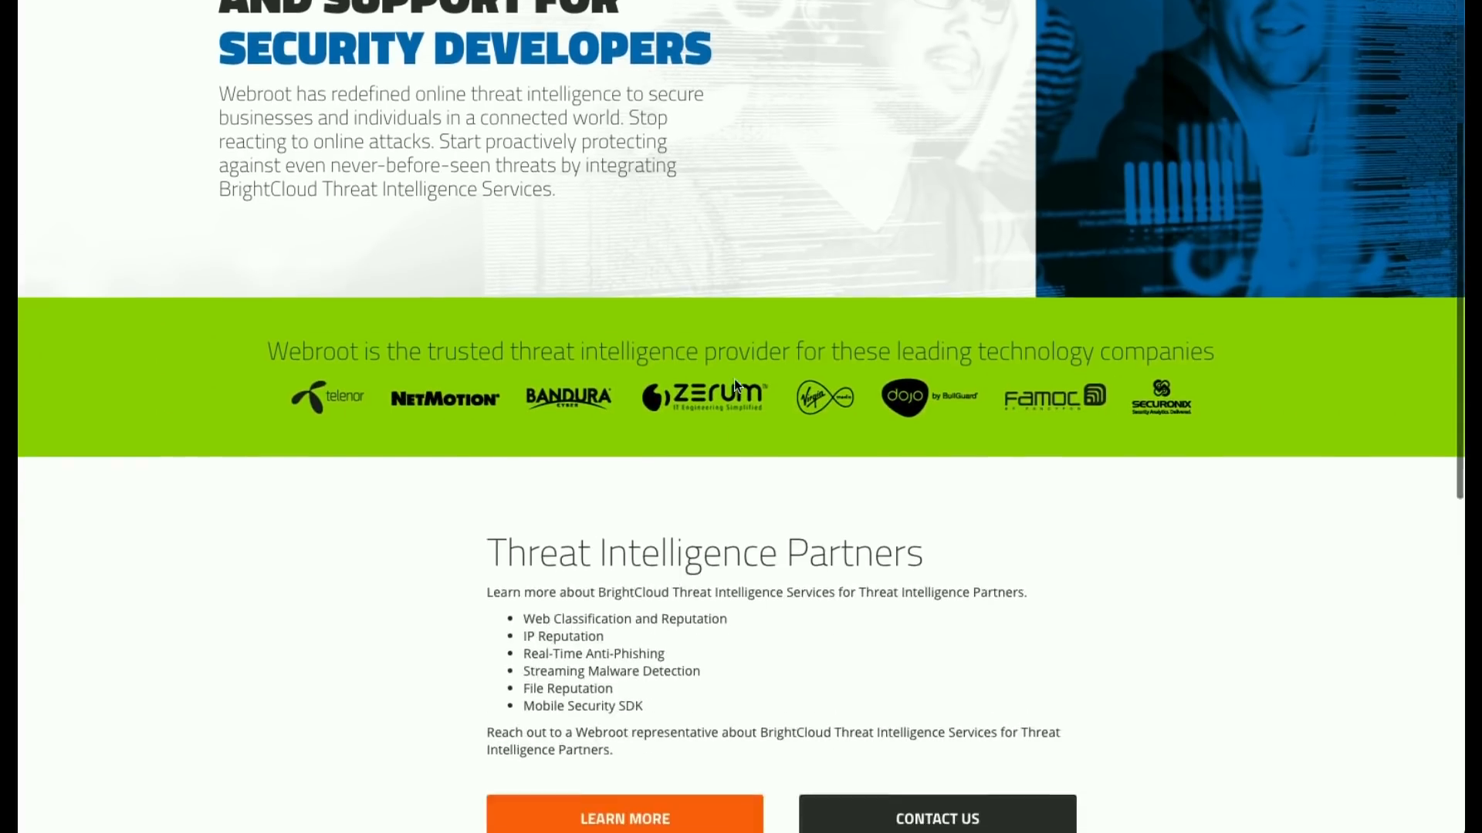
scroll(352, 416, "down", 3)
scroll(352, 417, "down", 2)
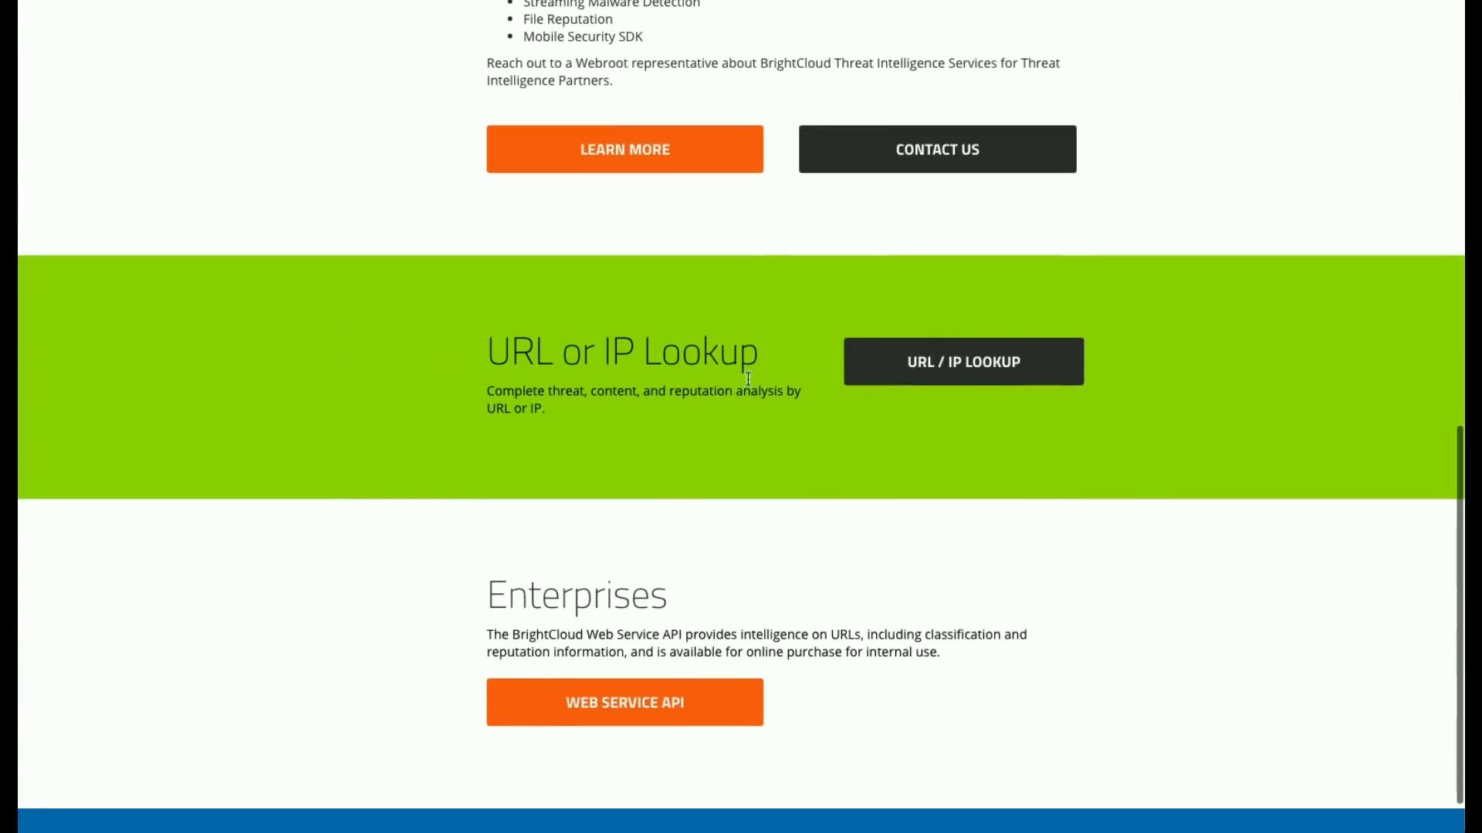
scroll(339, 423, "down", 1)
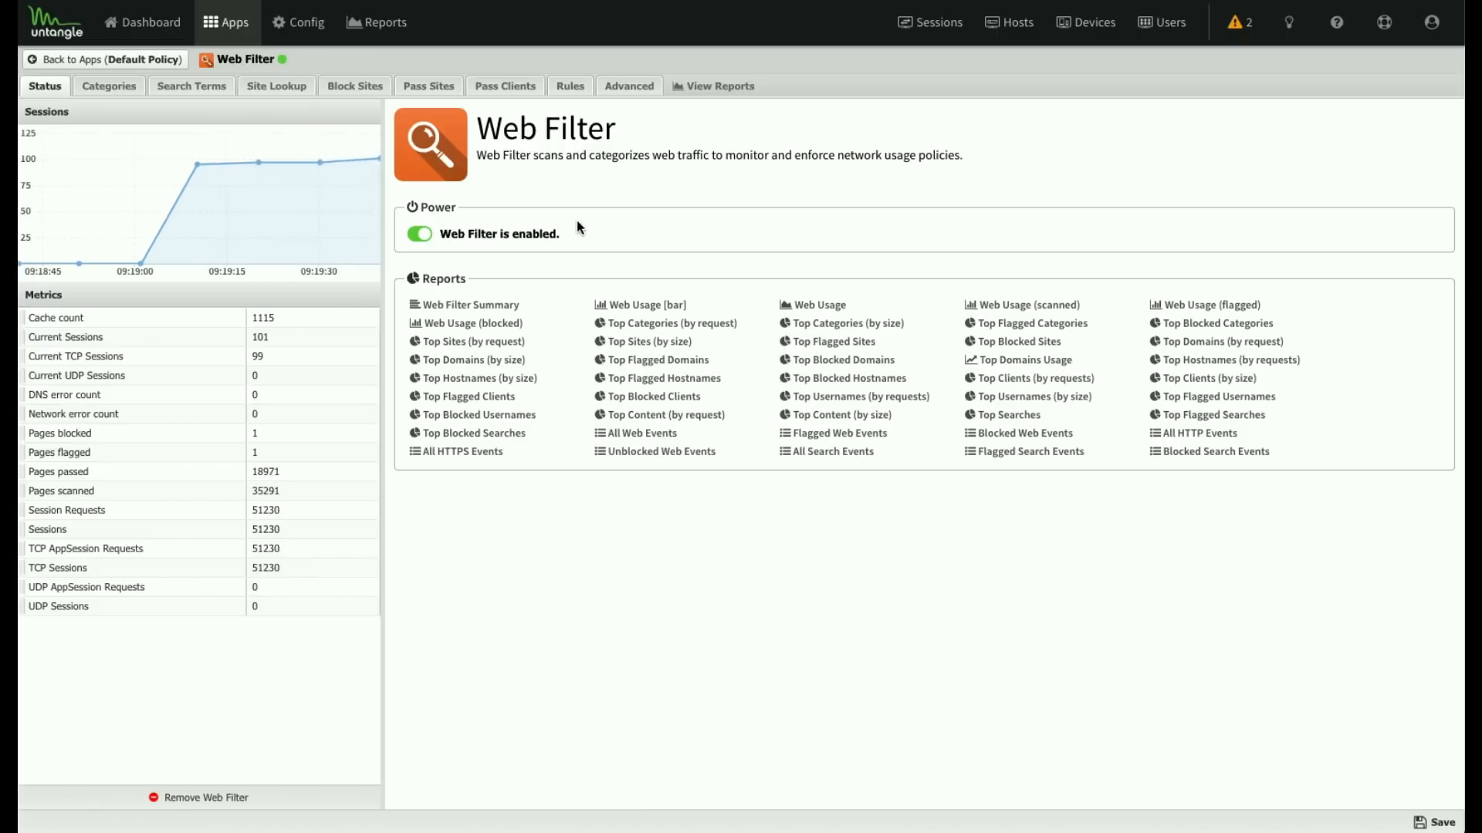
Review Web Filter's category list, search terms list and the processing options for importing search terms, cancelling the import
left_click(114, 85)
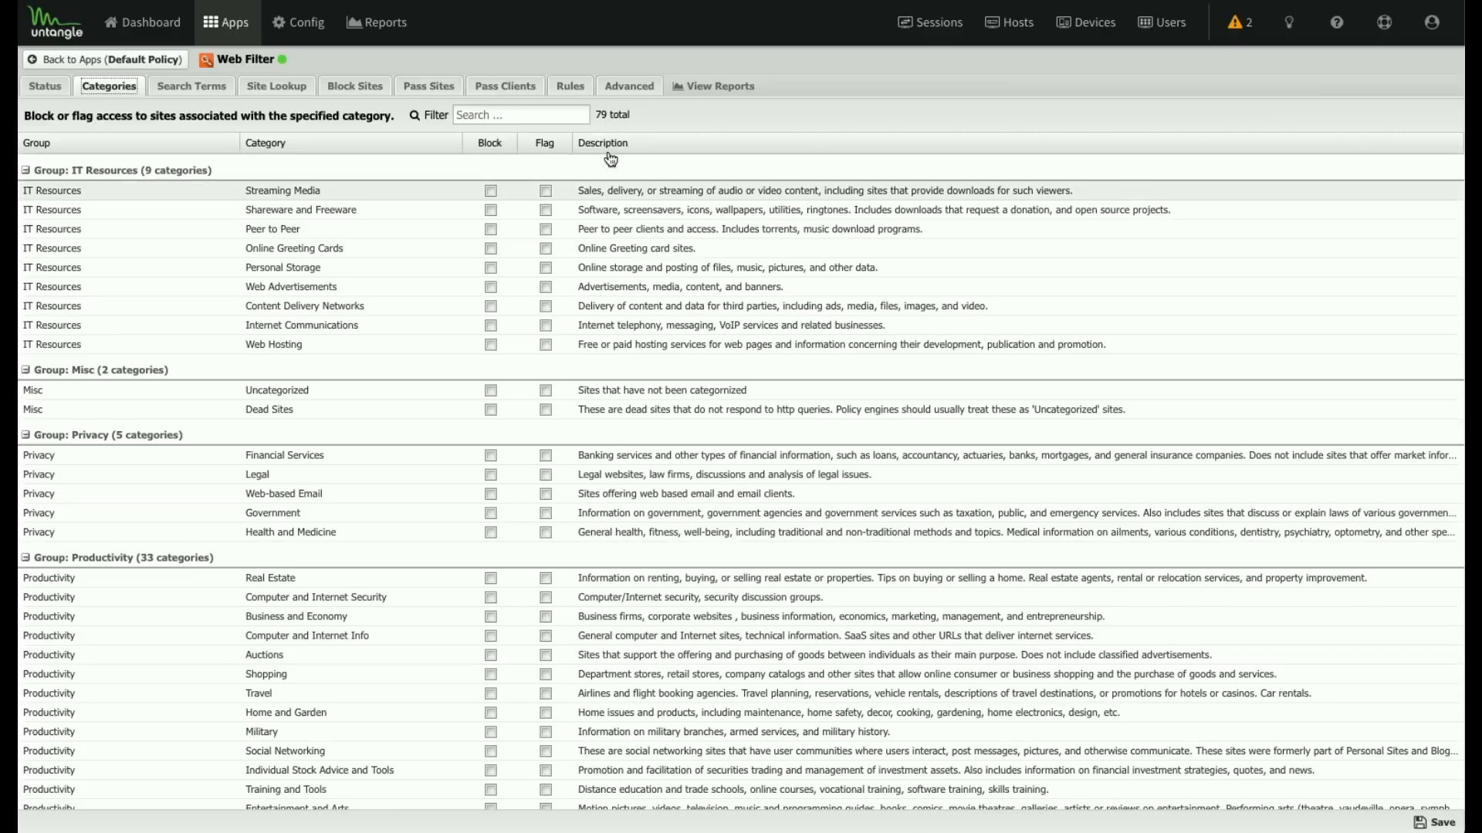
left_click(180, 94)
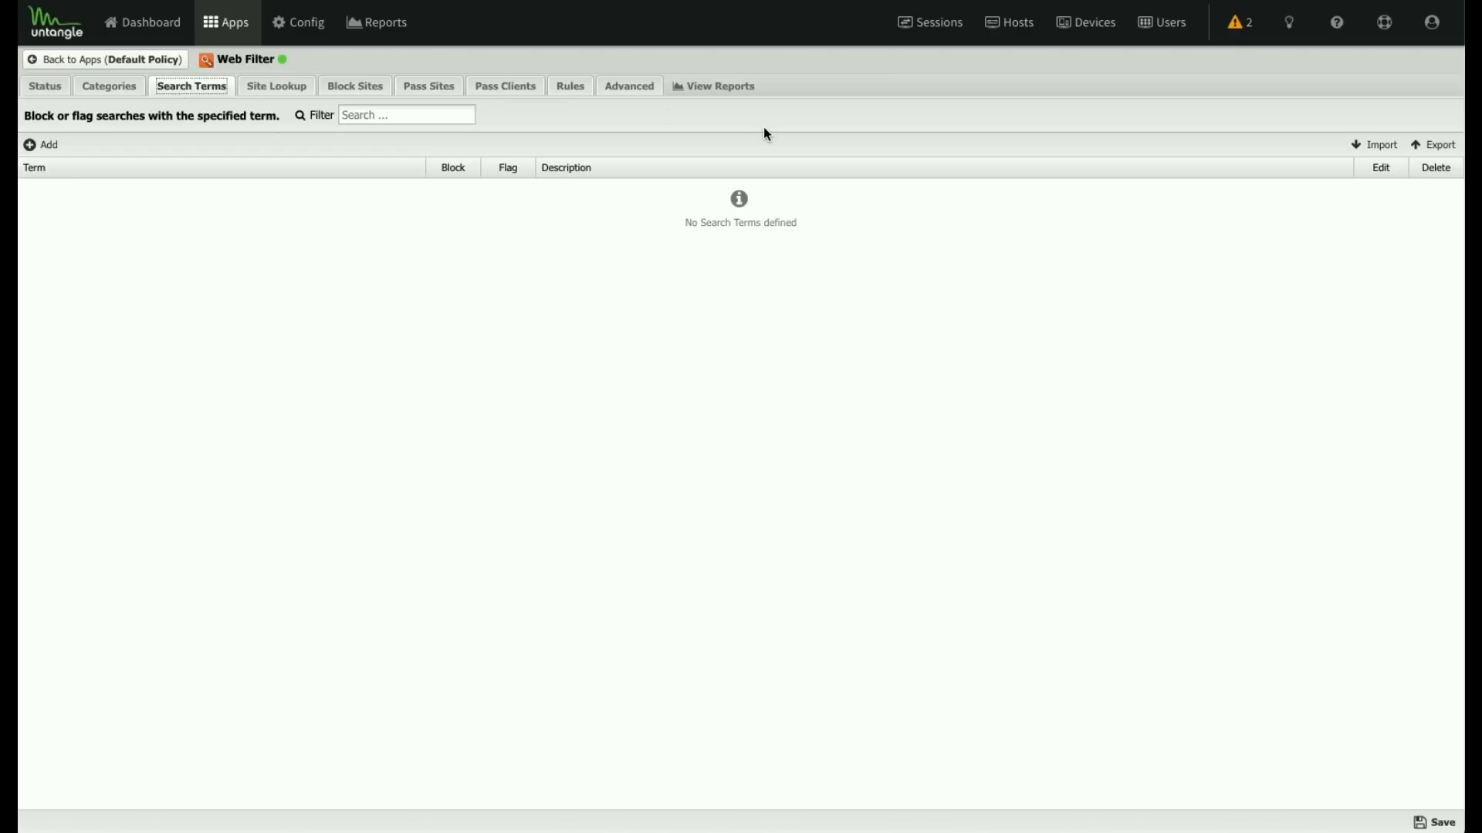
left_click(1374, 144)
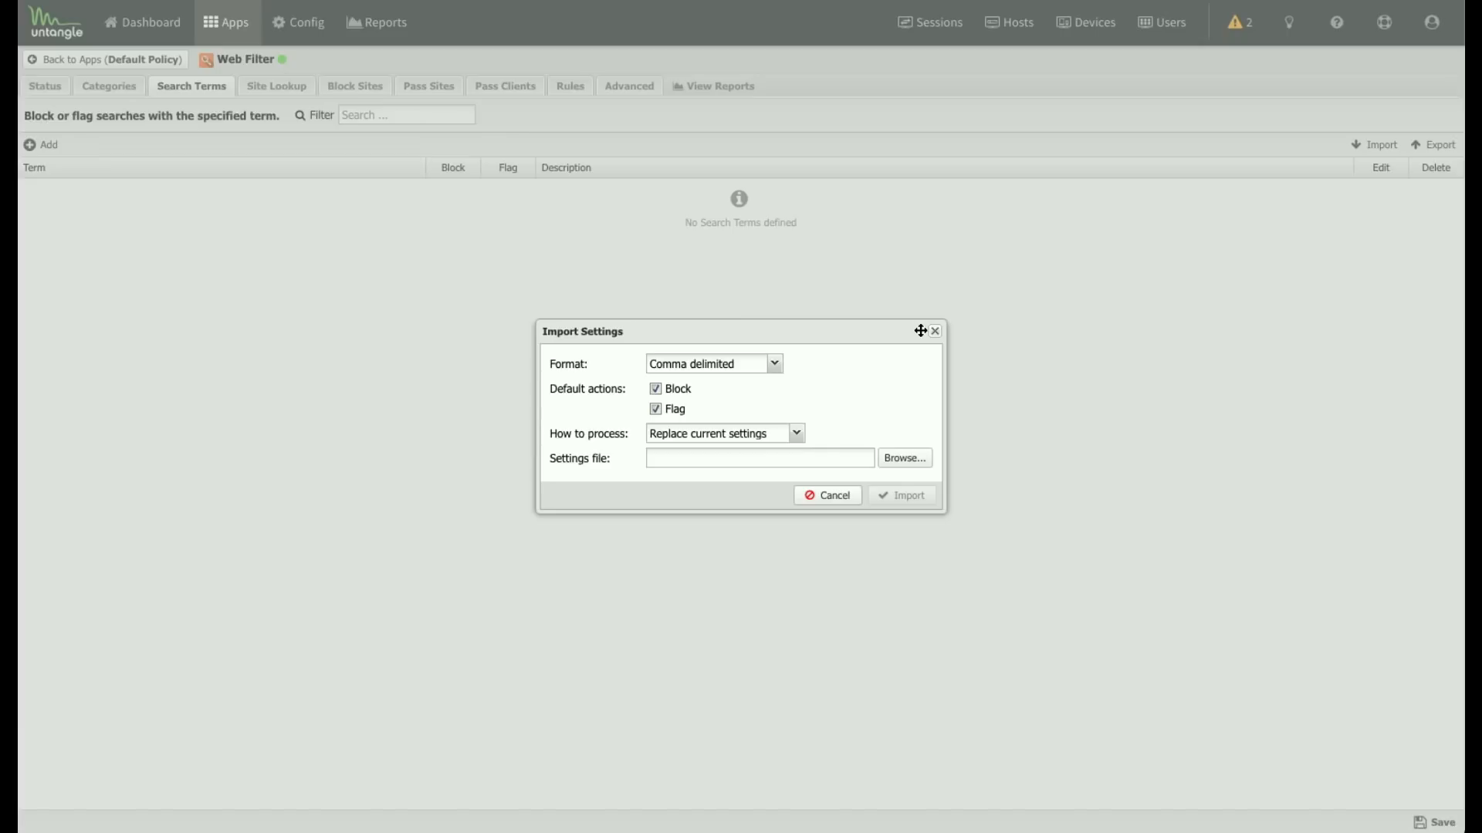
left_click(795, 434)
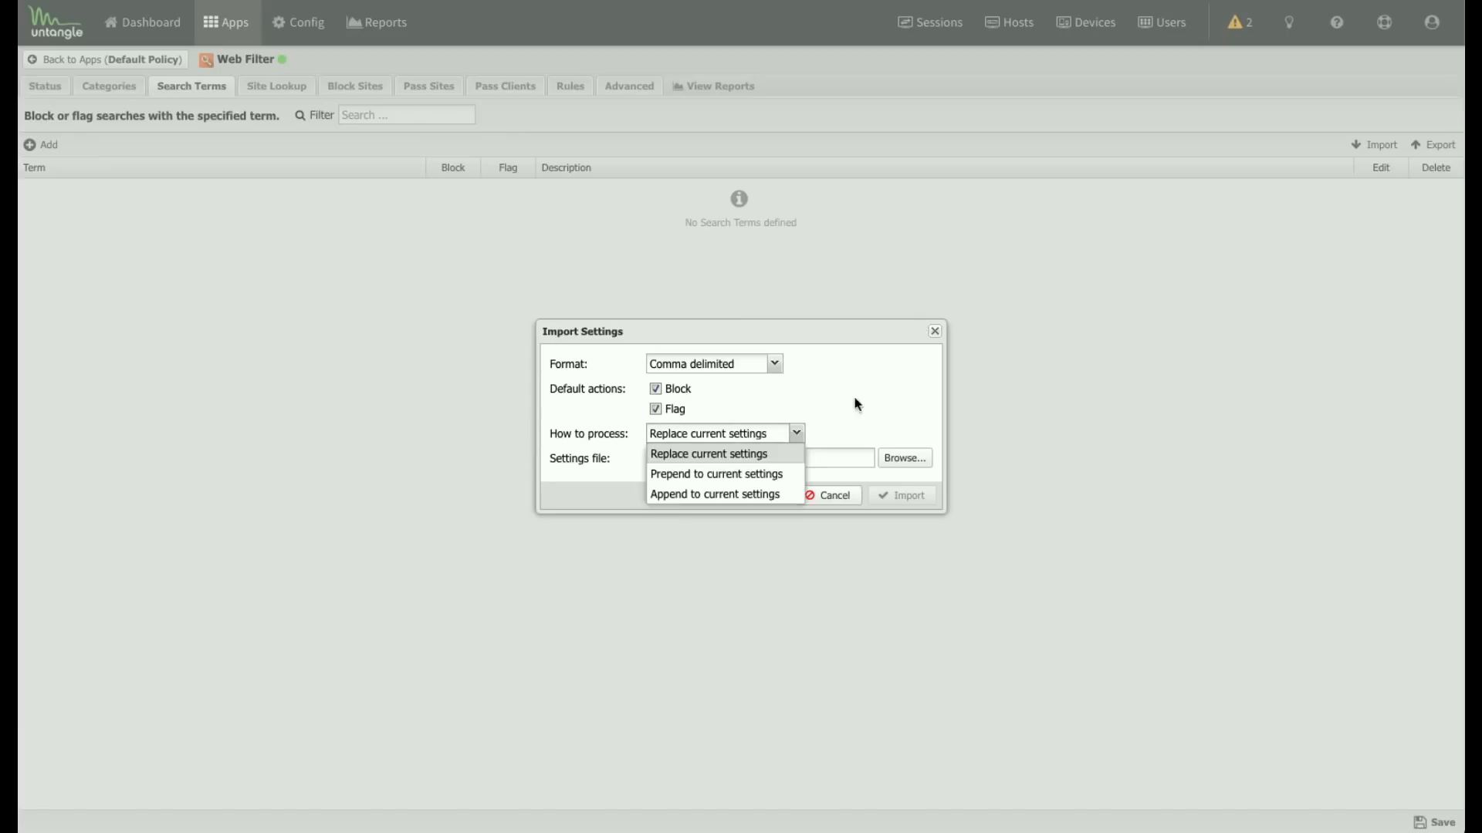
left_click(849, 494)
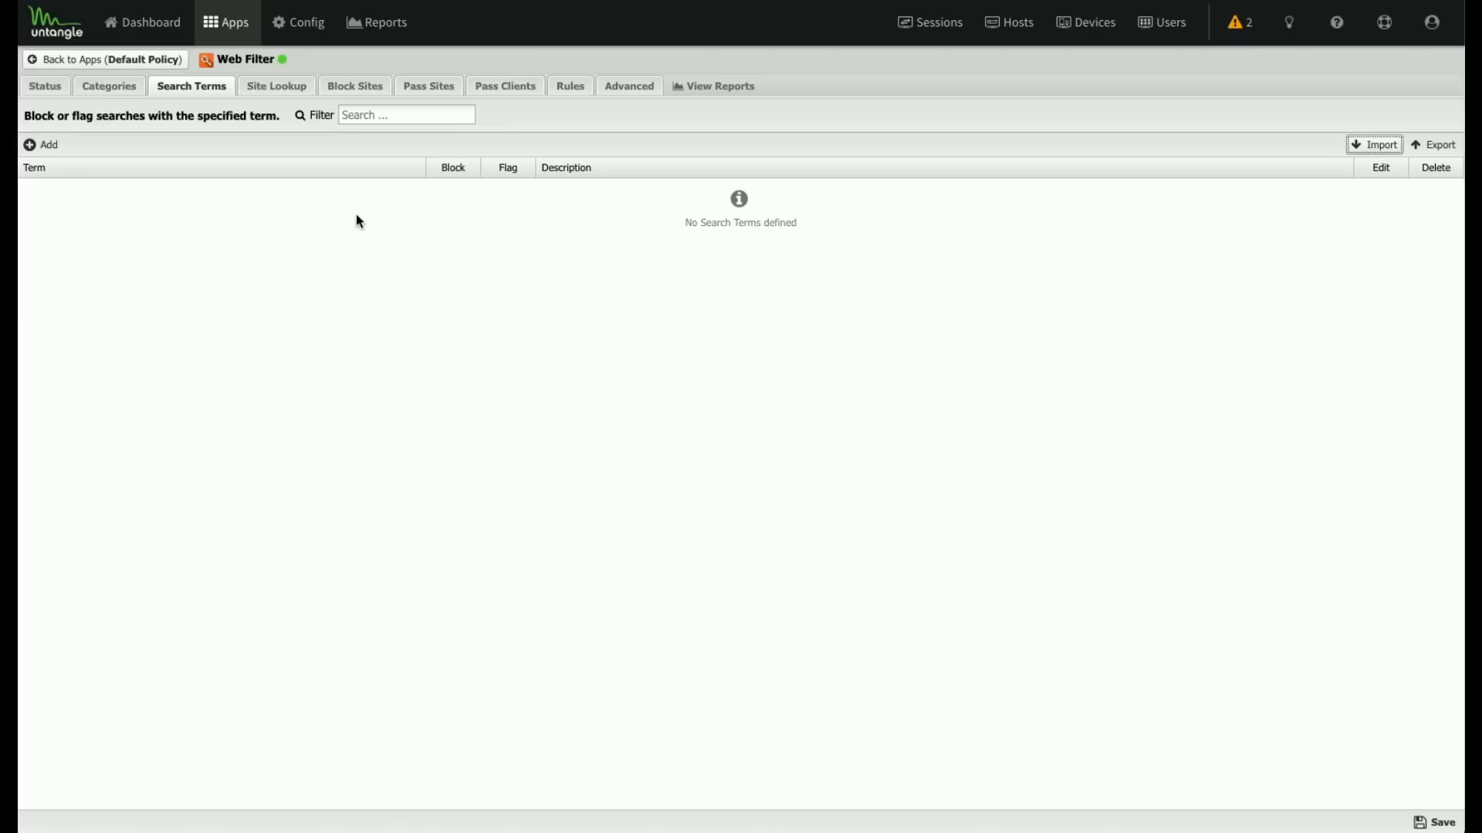
left_click(384, 115)
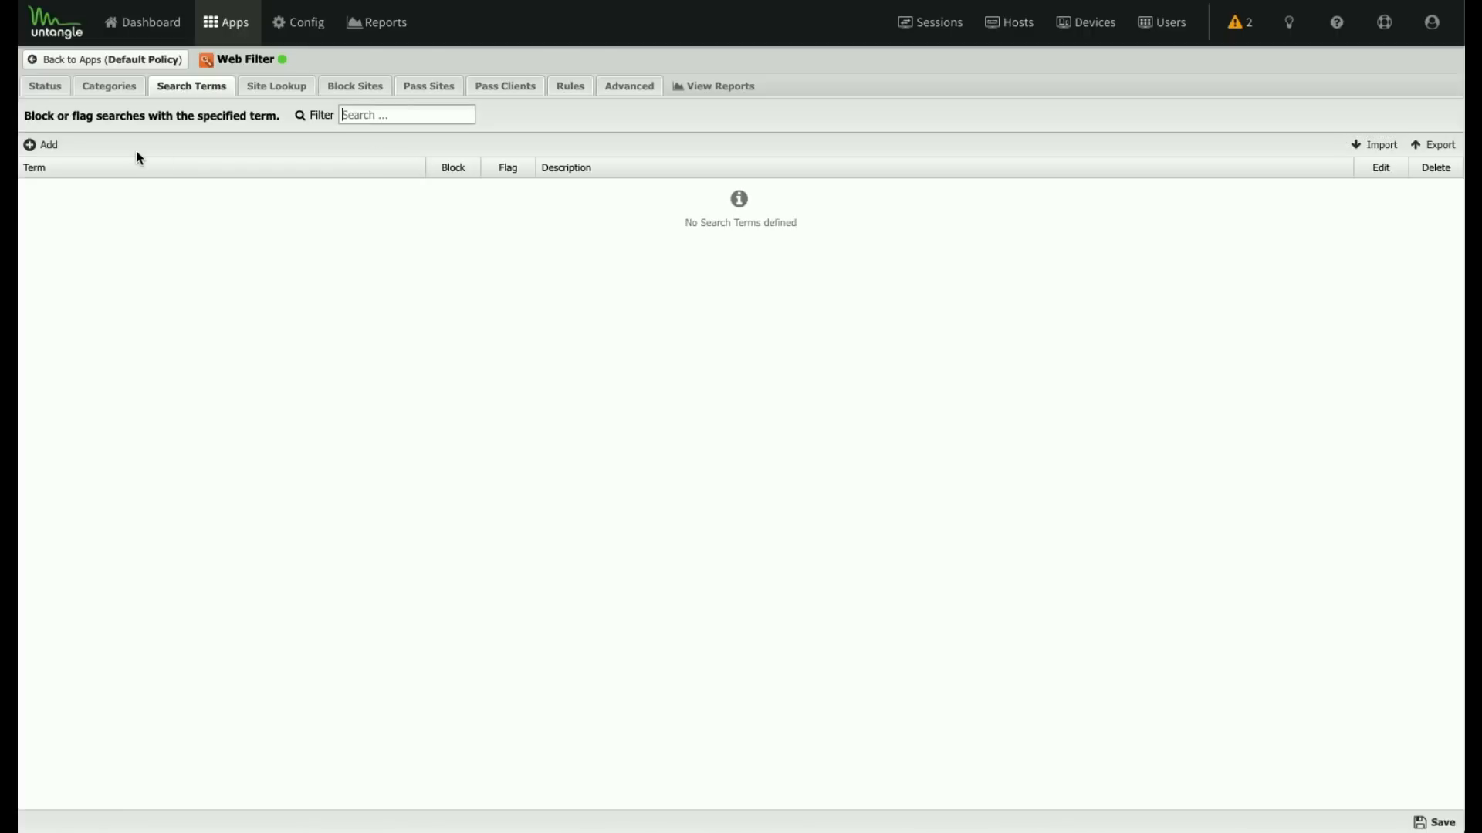
Draft a blocked and flagged search term as "how to fix my car", replace it with "how to build a pipe bomb", and discard the entry
left_click(35, 145)
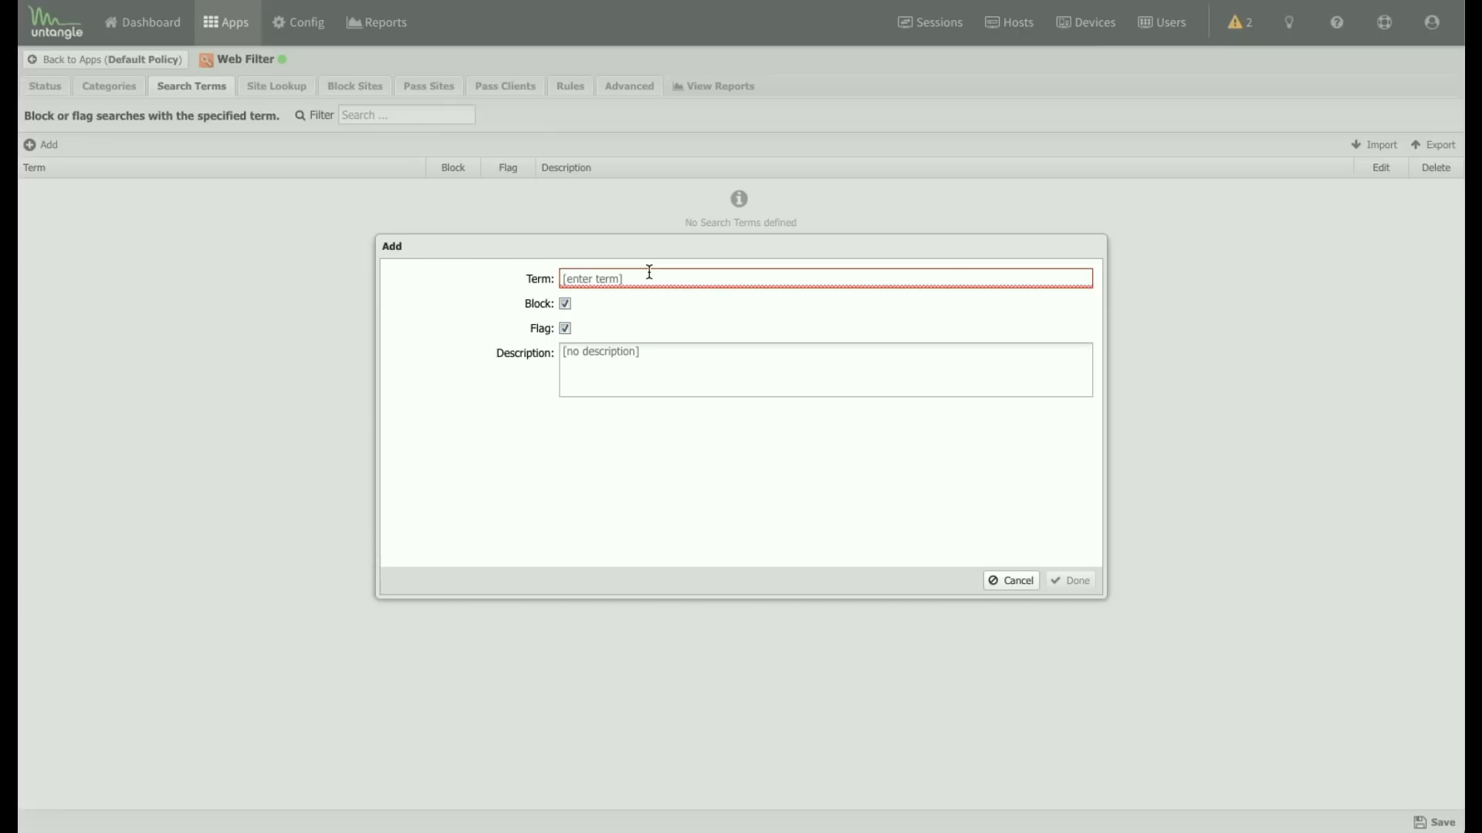
type("how to fix my car")
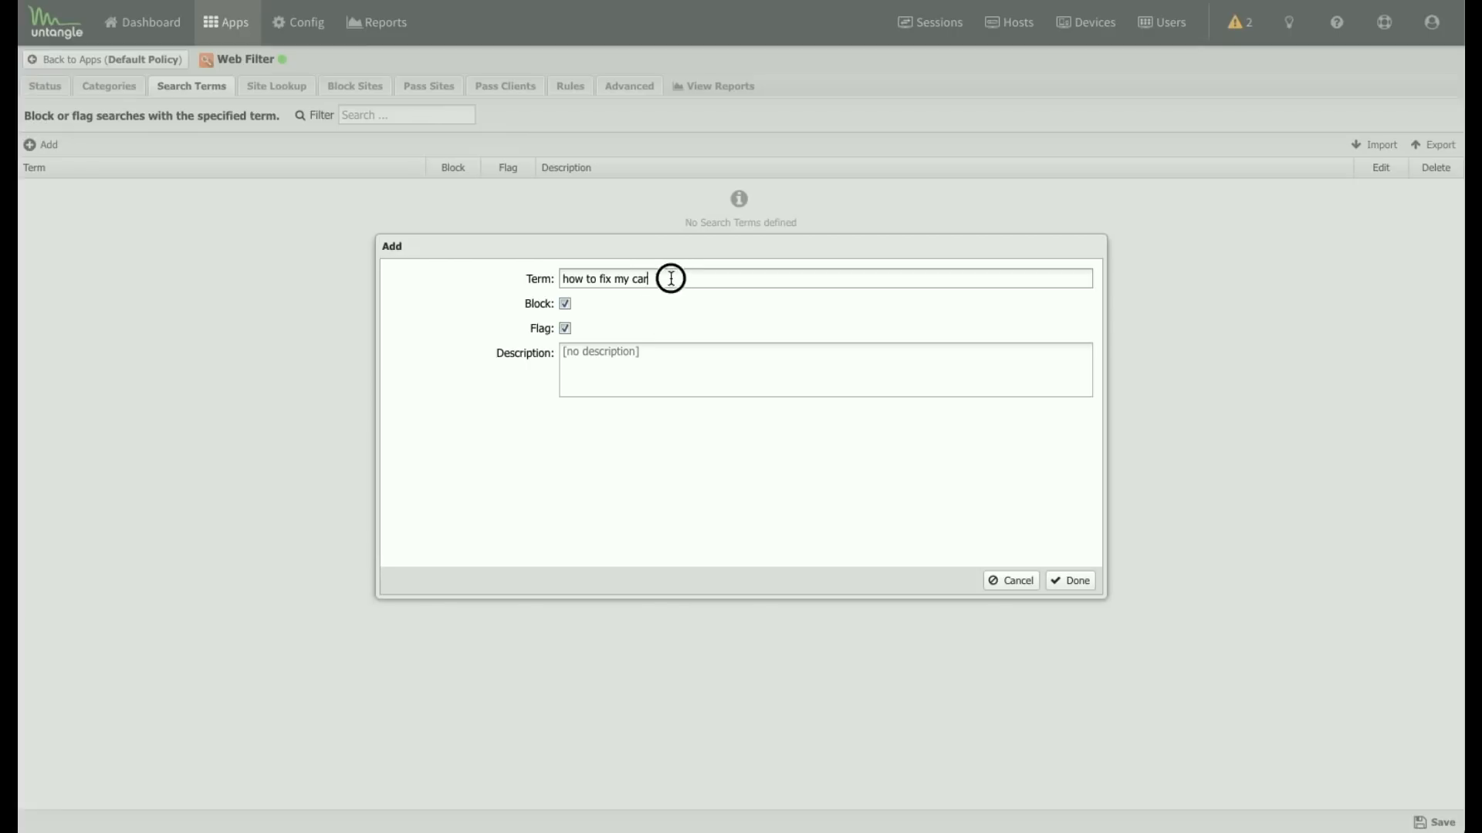
left_click_drag(674, 278, 518, 278)
type("pe bomb")
type("how to build a")
key("ctrl+a")
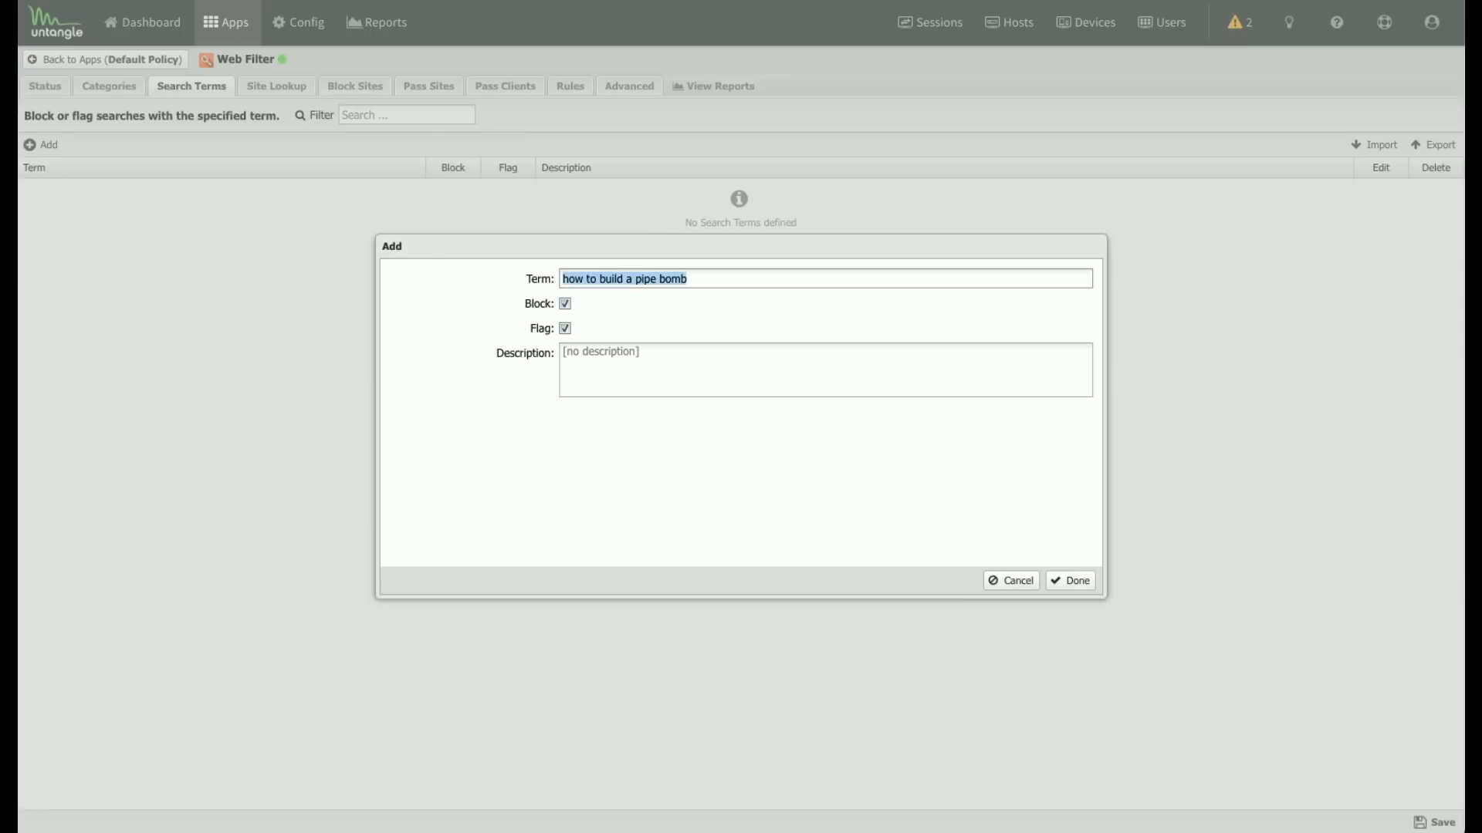
key("BackSpace")
key("Escape")
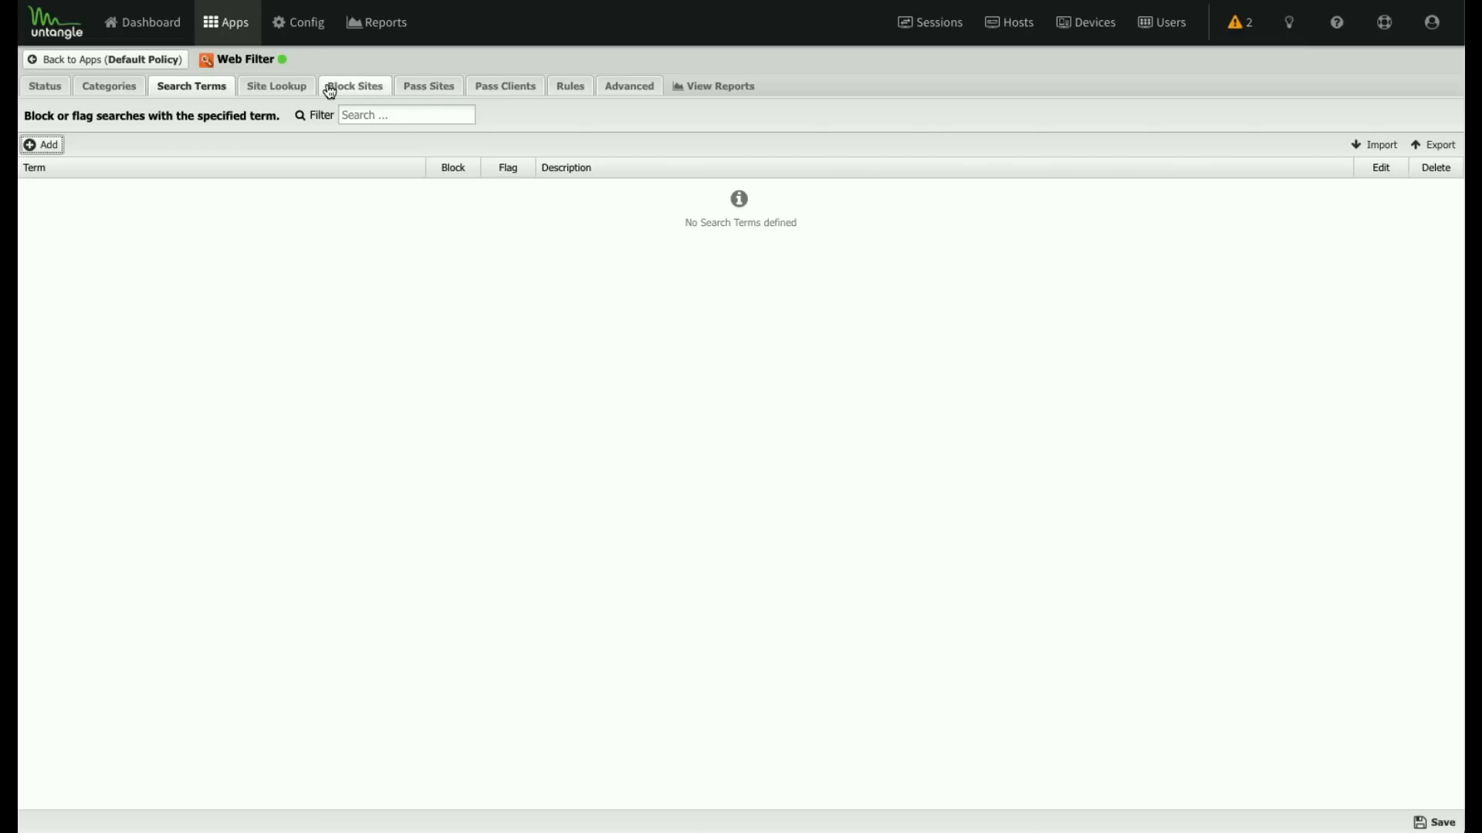
Review Web Filter's advanced safe search and YouTube restriction options, and turn off processing of HTTPS traffic by SNI
left_click(614, 84)
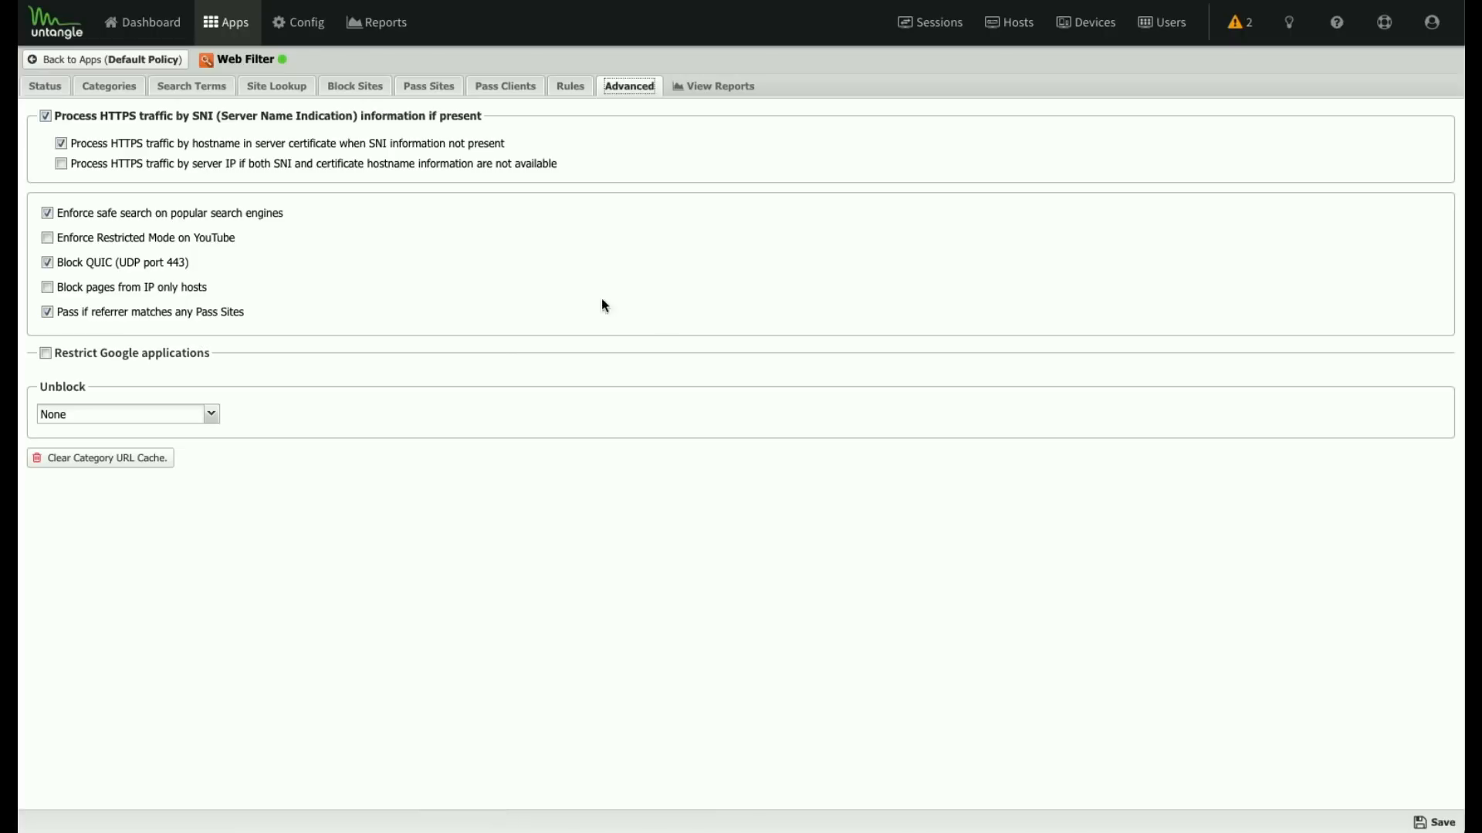
left_click_drag(265, 235, 46, 236)
left_click_drag(285, 213, 72, 213)
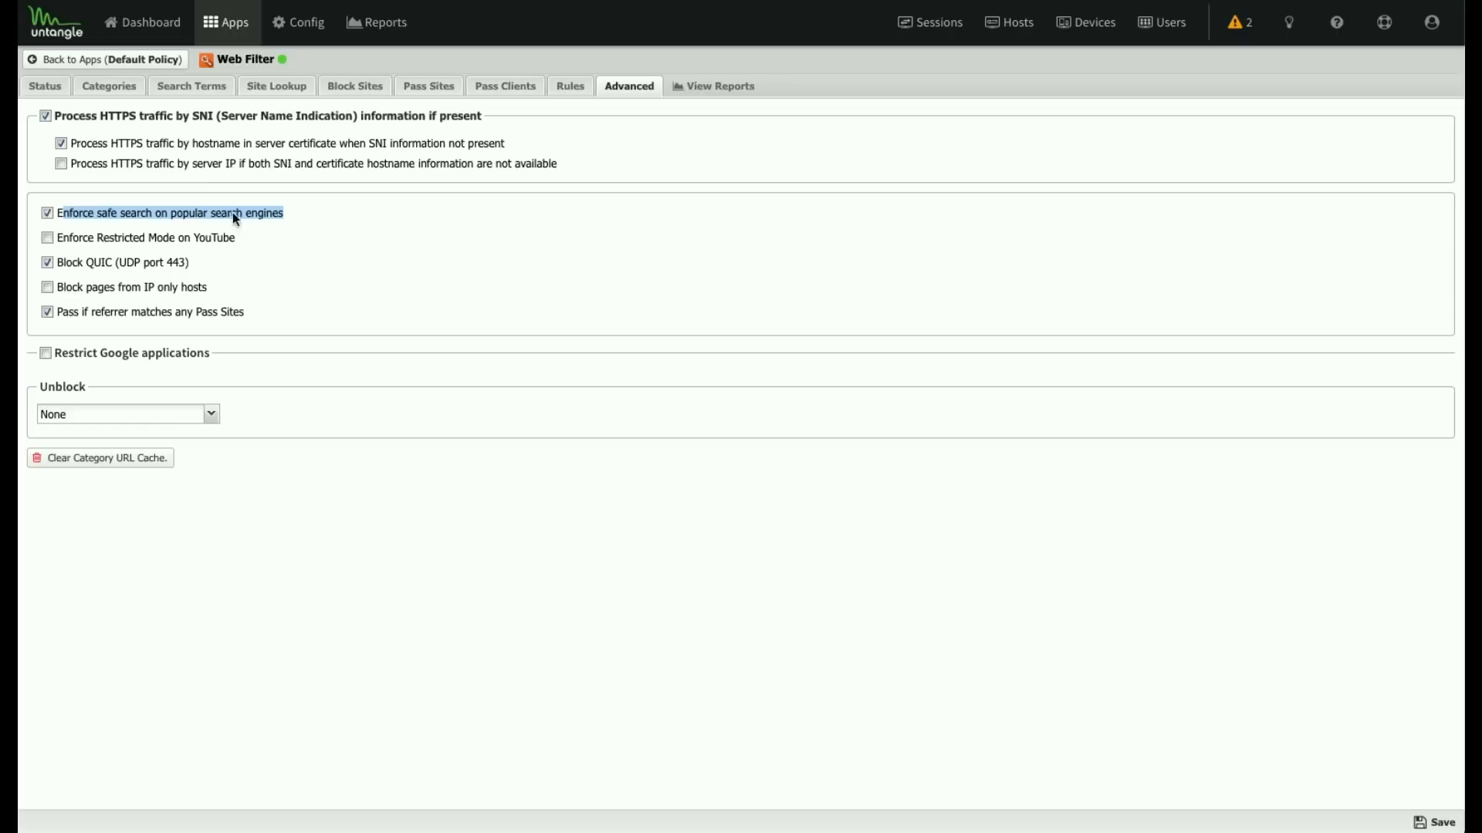
left_click(45, 116)
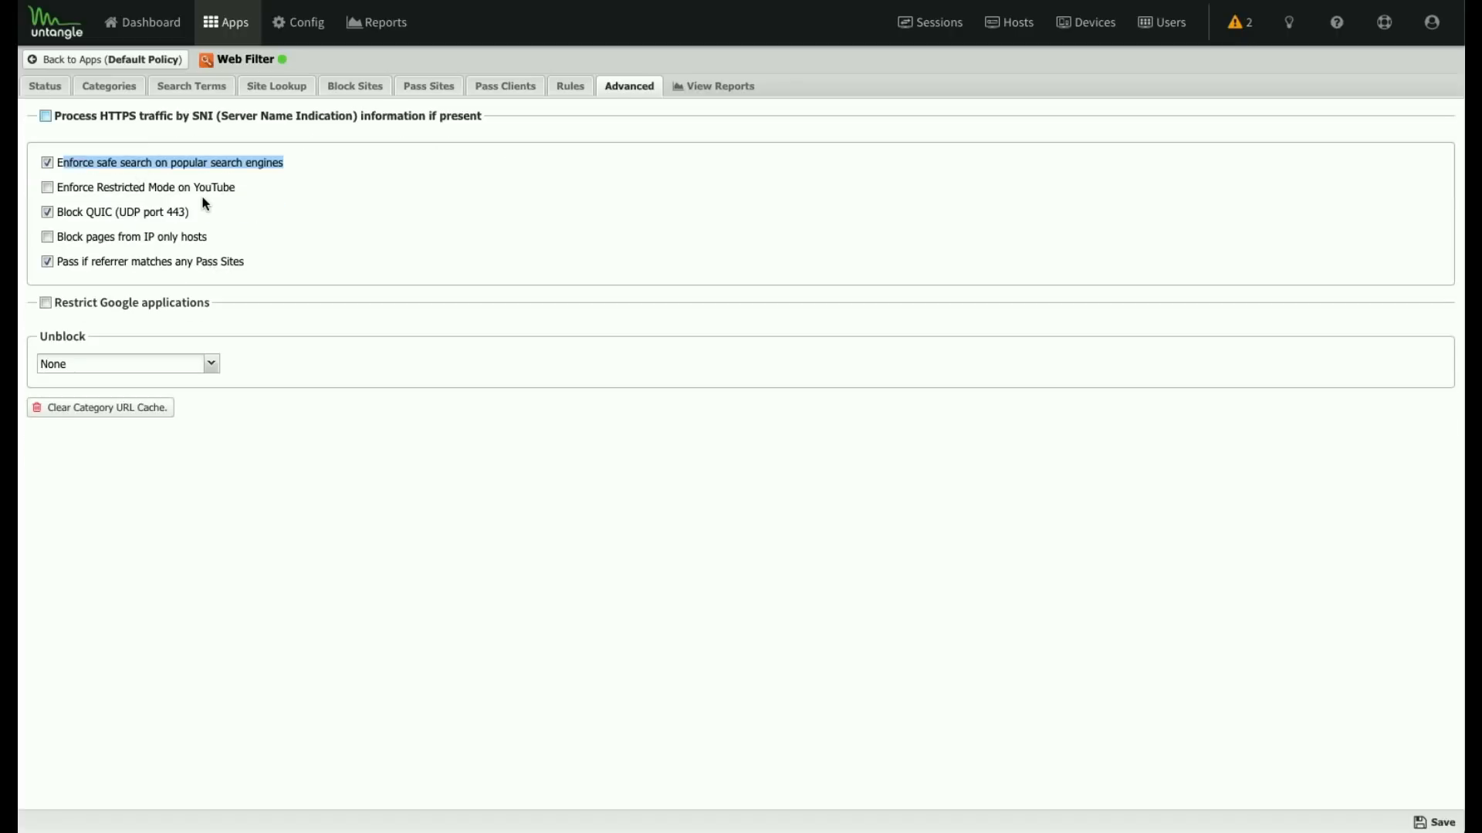
left_click(49, 86)
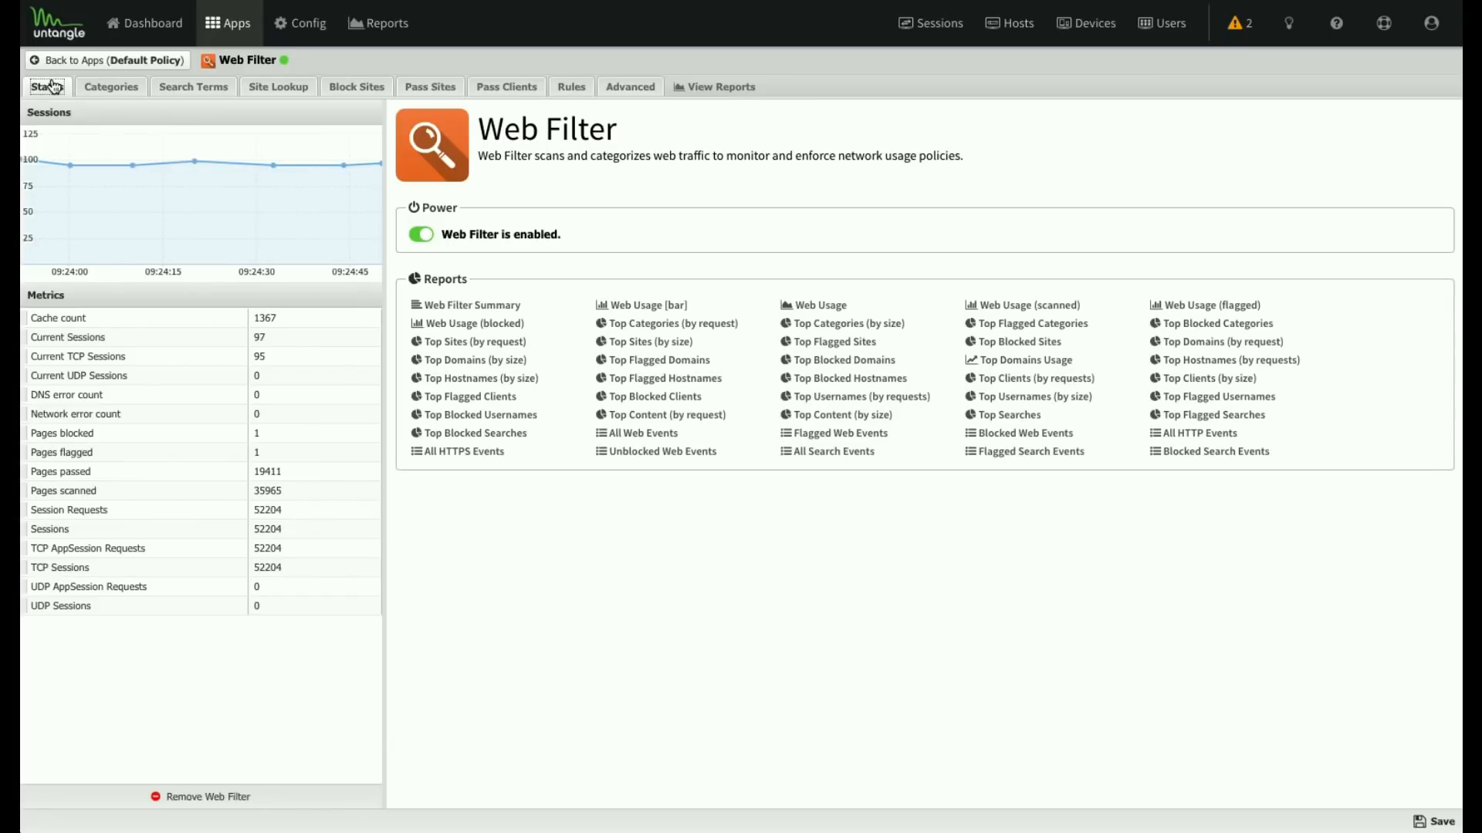